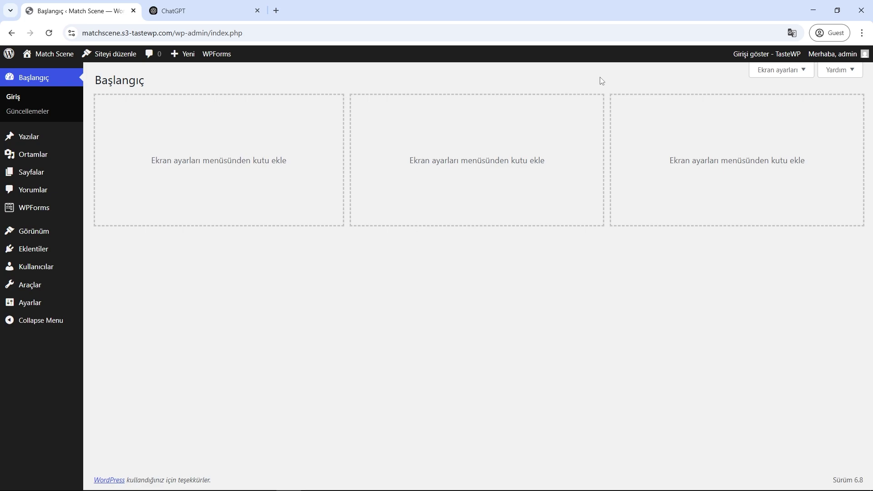
Step: In ChatGPT, draft a Turkish prompt for a WordPress plugin that appends an admin-entered shortcode to all posts, pages and custom post types
{"action": "left_click", "coordinate": [216, 17]}
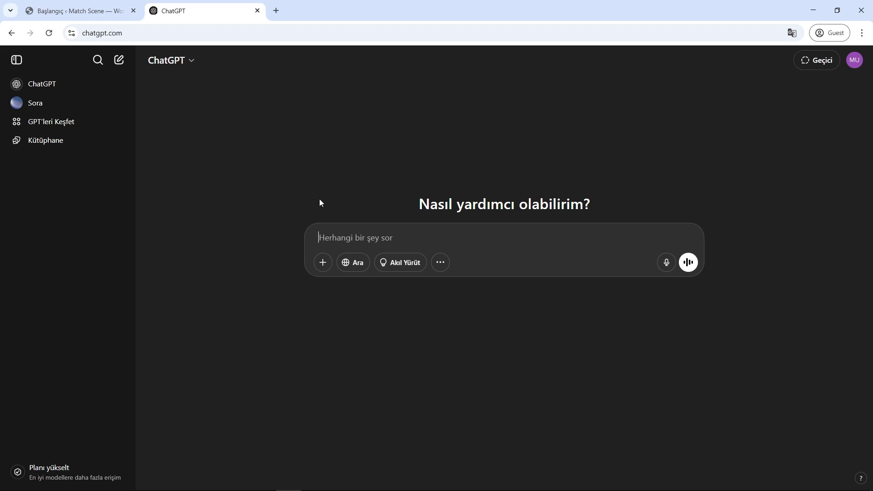
{"action": "type", "text": "wor"}
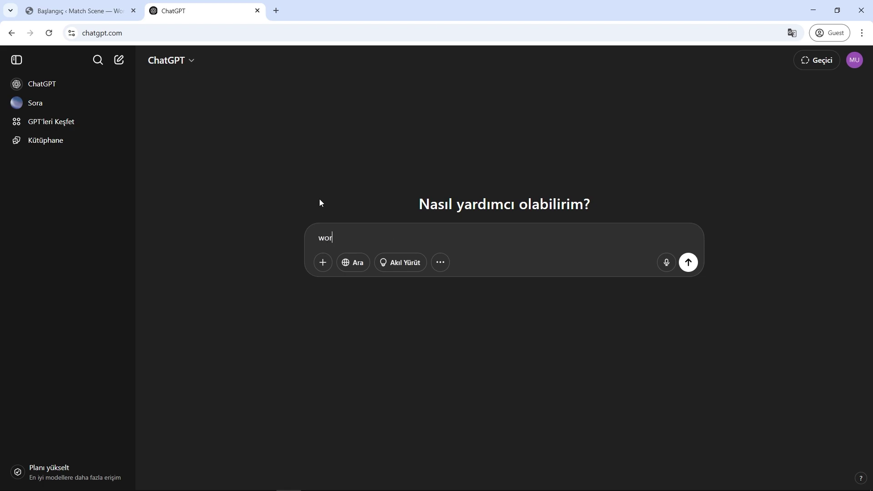
{"action": "type", "text": "dpress admin panelde shortco"}
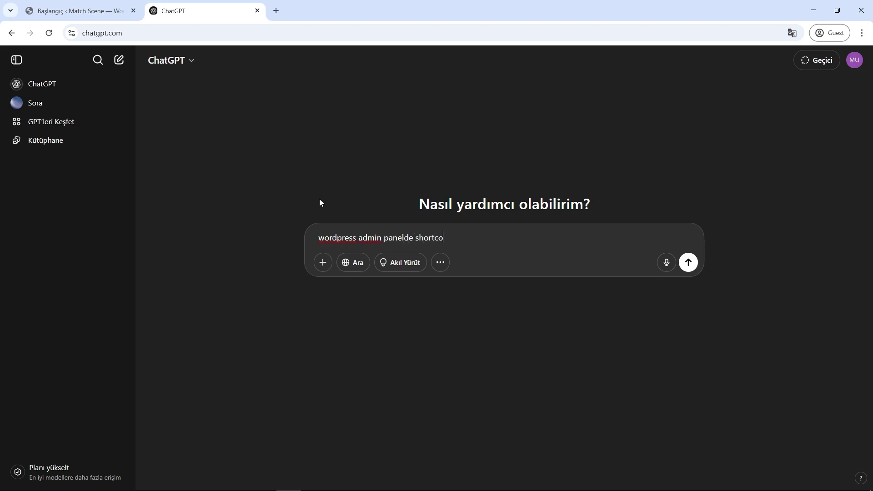
{"action": "type", "text": "de ekleyeceğim bir eklenti "}
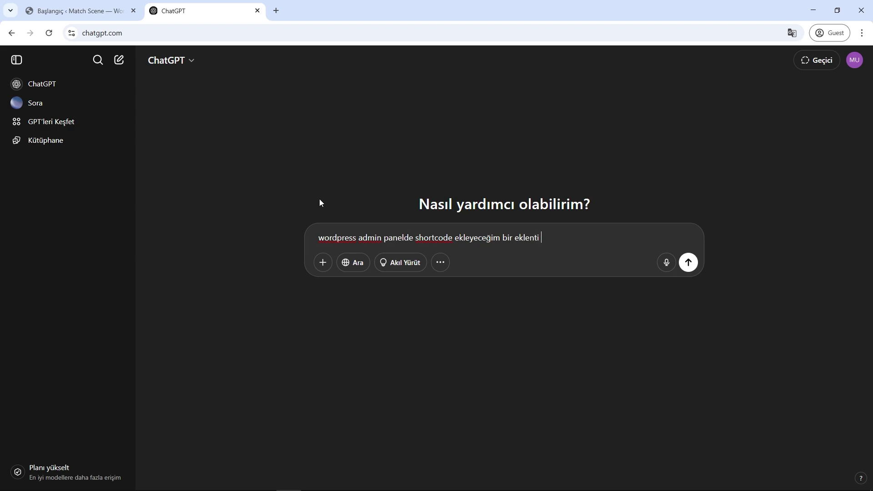
{"action": "type", "text": "oluştur. Bu shortcode tüm yazıları"}
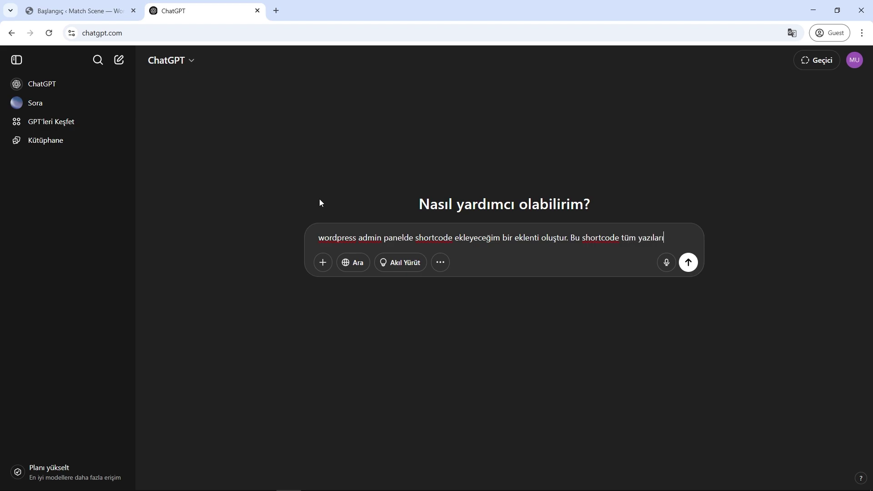
{"action": "type", "text": "n sayfaların ve "}
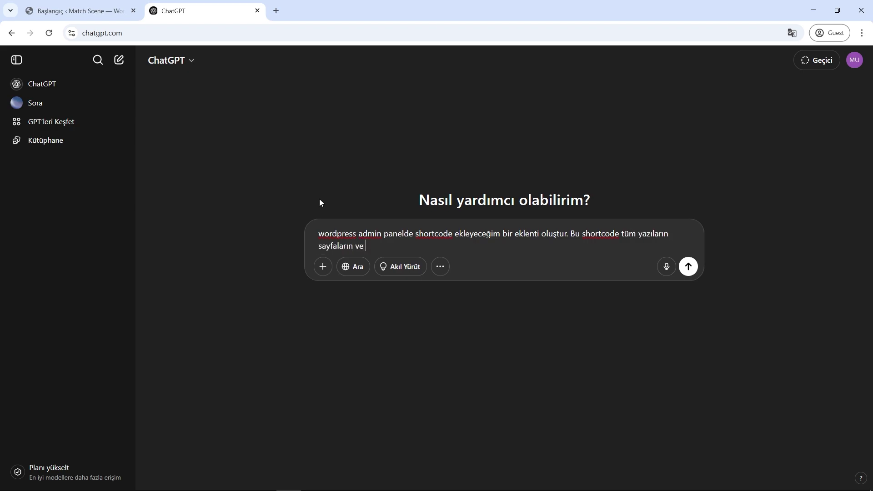
{"action": "type", "text": "özel gönderi türlerinin en sonuna içerik ola"}
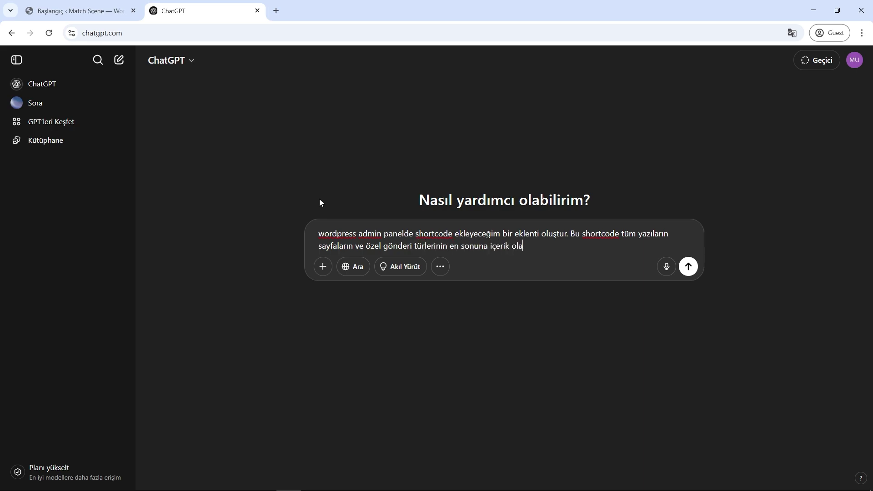
{"action": "type", "text": "rak eklensin"}
Step: Extend the prompt with a request for filtering options by posts, pages, custom post types and categories, and send it
{"action": "type", "text": ". Ayrıca b"}
{"action": "type", "text": "u eklentiye ya"}
{"action": "type", "text": "zılar"}
{"action": "type", "text": ",sayfalar ö"}
{"action": "type", "text": "zel gönderi türler"}
{"action": "type", "text": "i ve kategorile"}
{"action": "type", "text": "r gibi"}
{"action": "type", "text": " filtreleme "}
{"action": "type", "text": "seçenekleri ekle."}
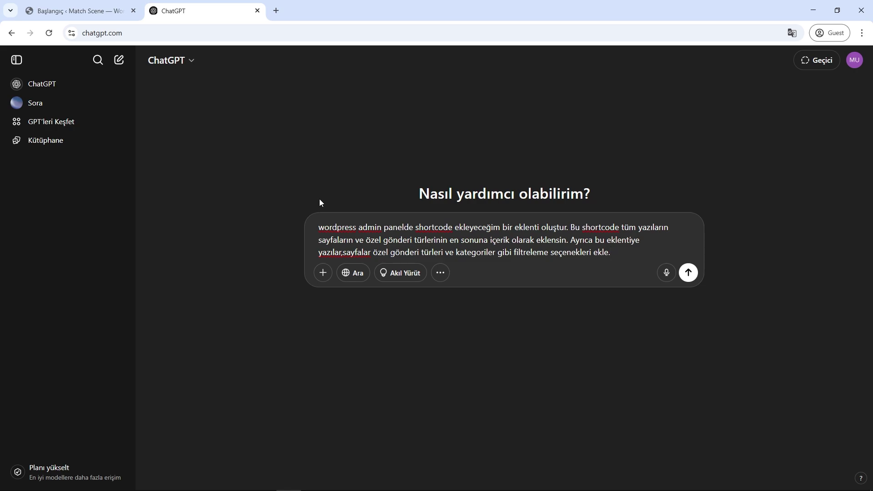
{"action": "key", "text": "Return"}
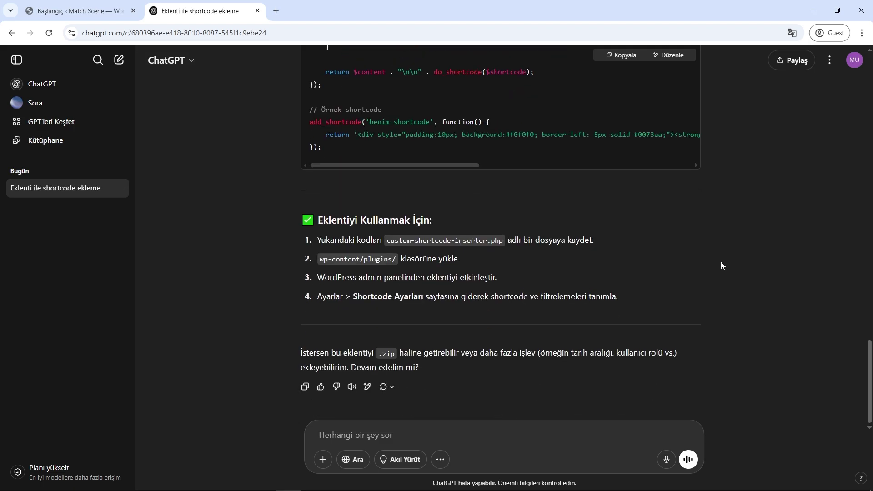
Step: Review the generated plugin code and its usage notes, and ask ChatGPT to package it with "zip haline getir"
{"action": "left_click_drag", "start_coordinate": [869, 353], "coordinate": [849, 110]}
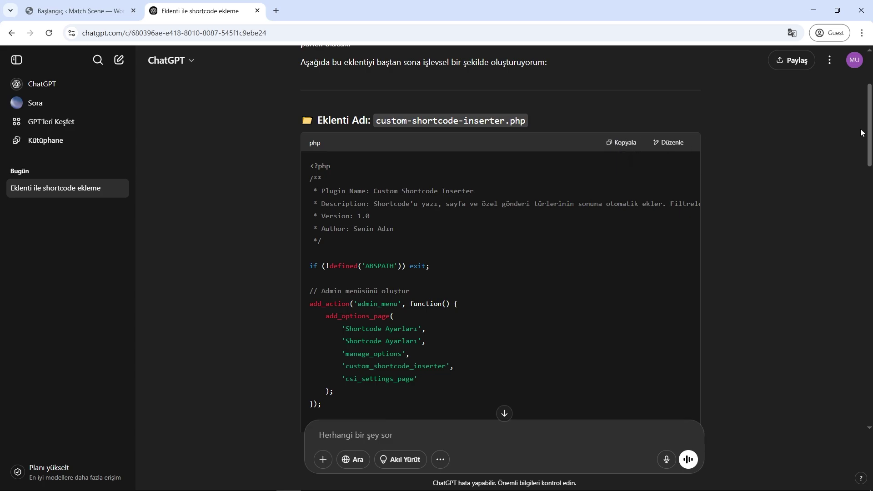
{"action": "left_click_drag", "start_coordinate": [869, 135], "coordinate": [835, 438]}
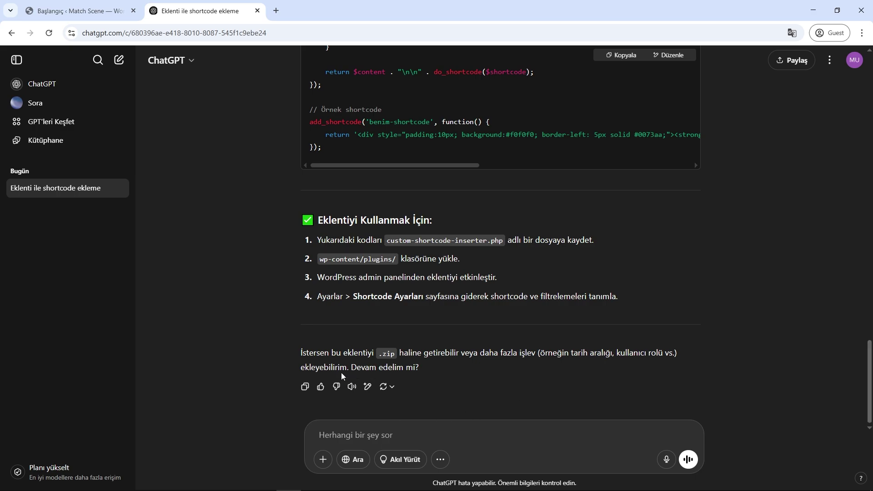
{"action": "left_click_drag", "start_coordinate": [301, 354], "coordinate": [428, 353]}
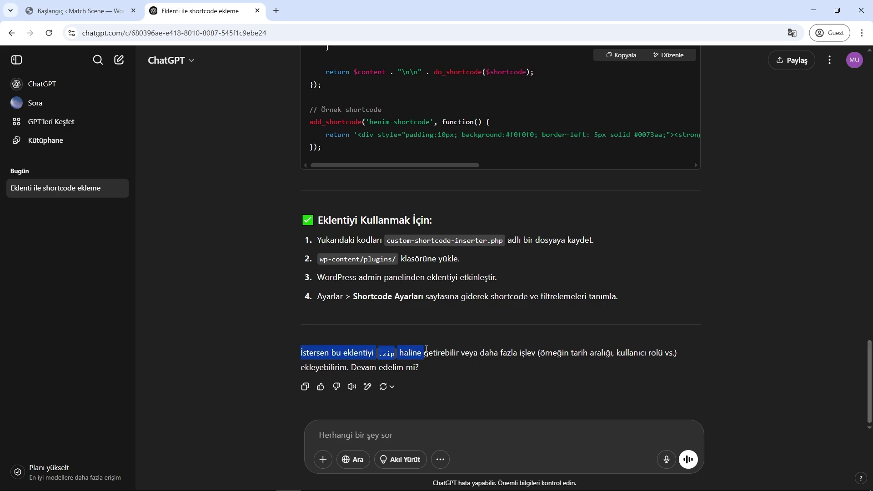
{"action": "left_click", "coordinate": [432, 436]}
{"action": "type", "text": "zip haline getir"}
{"action": "key", "text": "Return"}
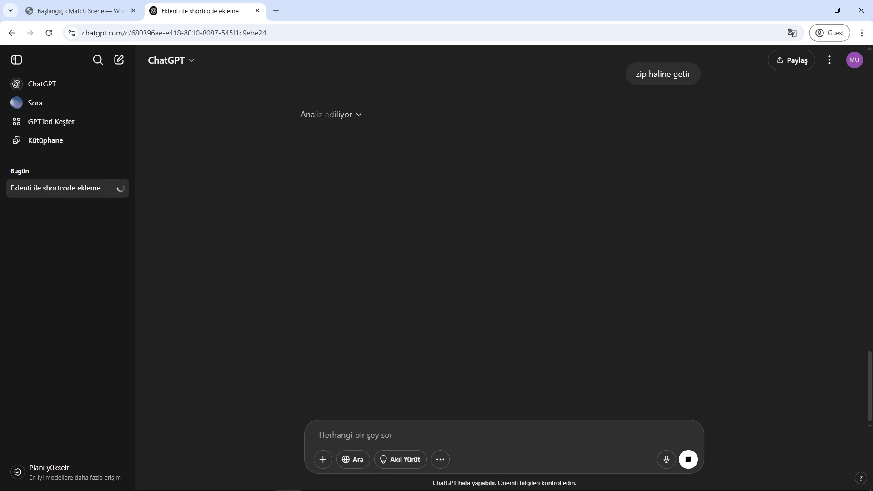
Step: Copy the custom-shortcode-inserter.php code from the first reply
{"action": "scroll", "coordinate": [541, 360], "scroll_direction": "up", "scroll_amount": 10}
{"action": "scroll", "coordinate": [554, 341], "scroll_direction": "up", "scroll_amount": 20}
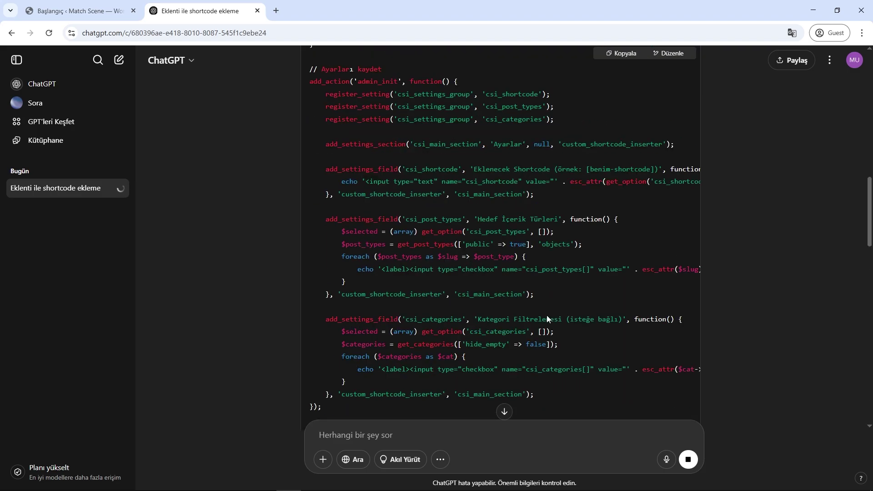
{"action": "left_click", "coordinate": [619, 278]}
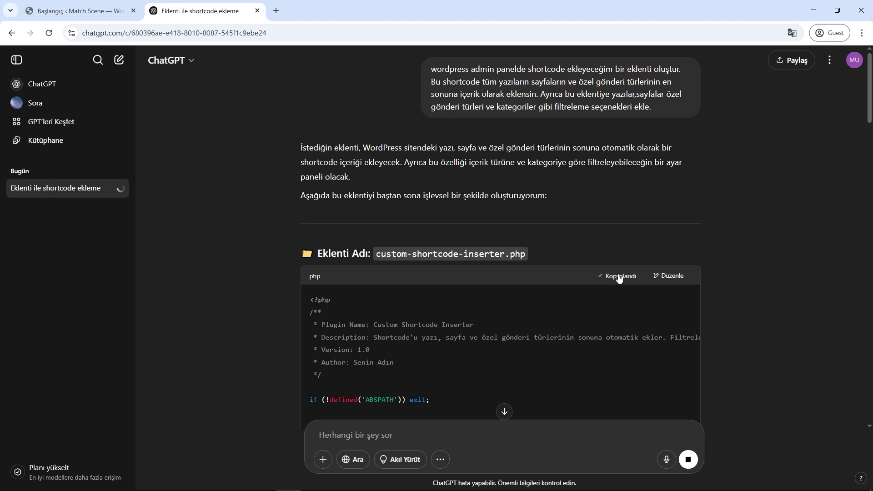
{"action": "double_click", "coordinate": [384, 256]}
Step: Download custom-shortcode-inserter.zip from the latest reply into the Downloads folder
{"action": "left_click_drag", "start_coordinate": [869, 119], "coordinate": [829, 419]}
{"action": "scroll", "coordinate": [497, 299], "scroll_direction": "up", "scroll_amount": 1}
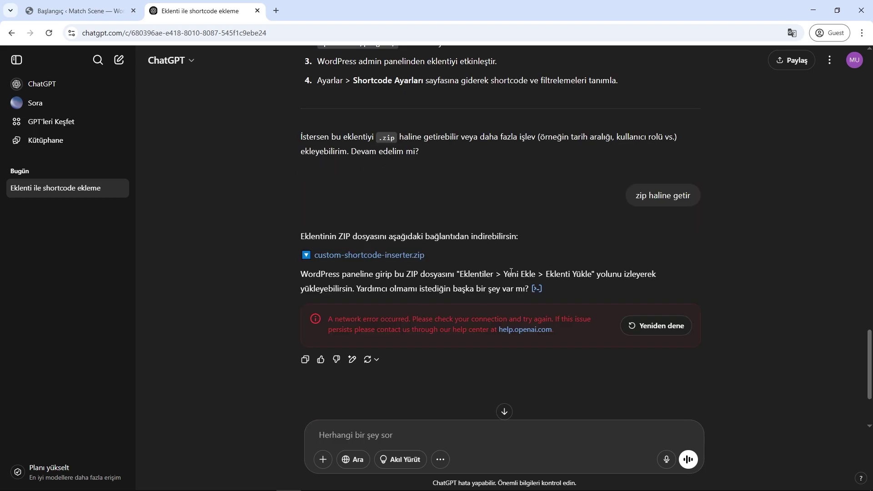
{"action": "left_click", "coordinate": [381, 257]}
{"action": "left_click", "coordinate": [411, 263]}
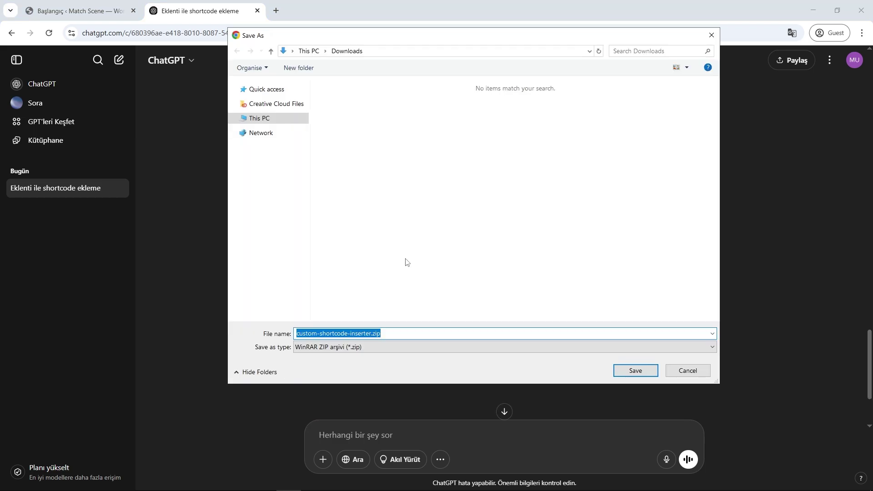
{"action": "left_click", "coordinate": [637, 371]}
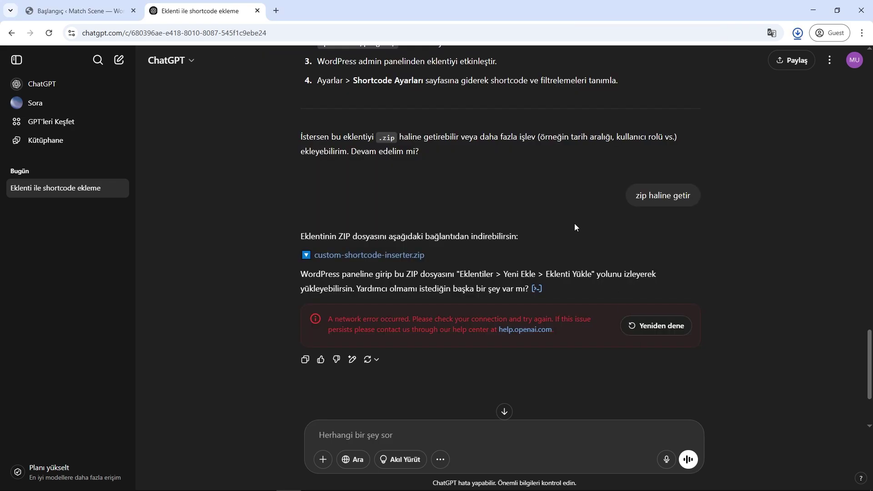
Step: Switch to the WordPress admin, upload custom-shortcode-inserter.zip as a new plugin, and install and activate it
{"action": "left_click", "coordinate": [101, 14]}
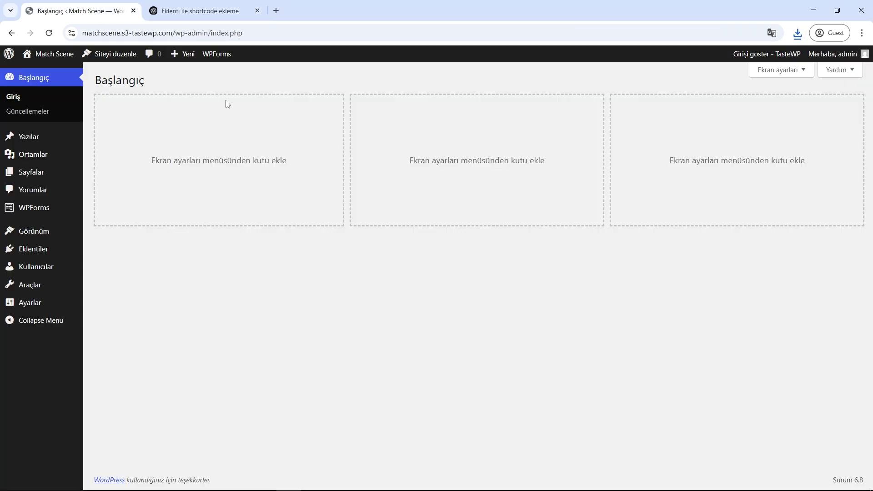
{"action": "mouse_move", "coordinate": [75, 252]}
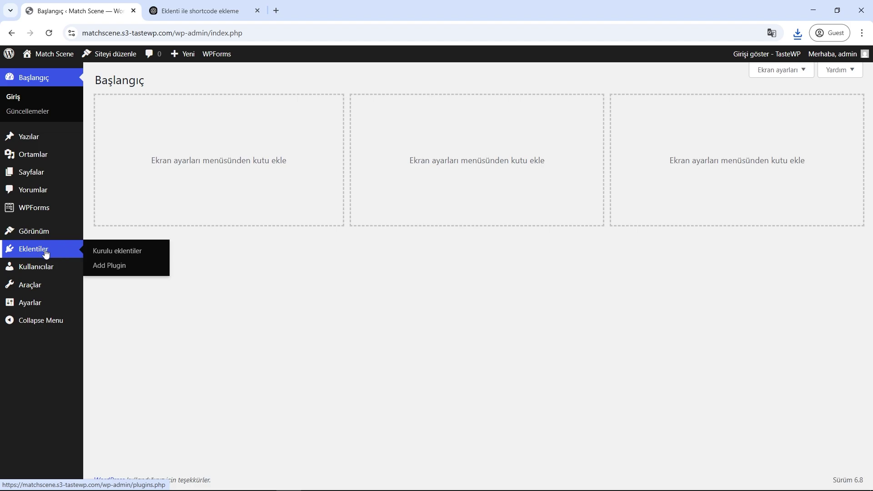
{"action": "left_click", "coordinate": [113, 270]}
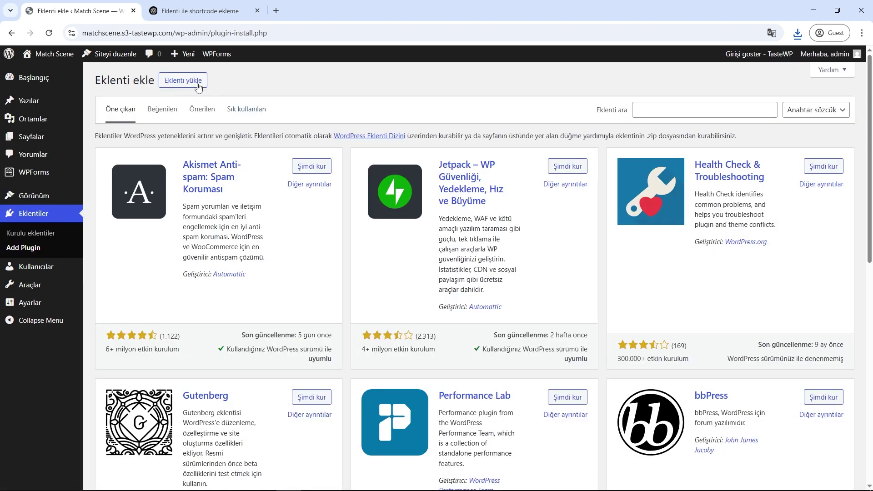
{"action": "left_click", "coordinate": [195, 85]}
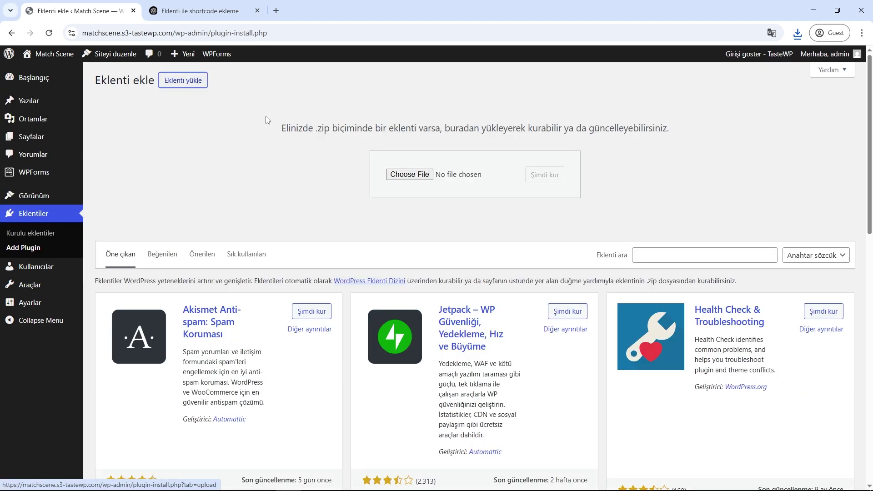
{"action": "left_click", "coordinate": [407, 175]}
{"action": "double_click", "coordinate": [348, 119]}
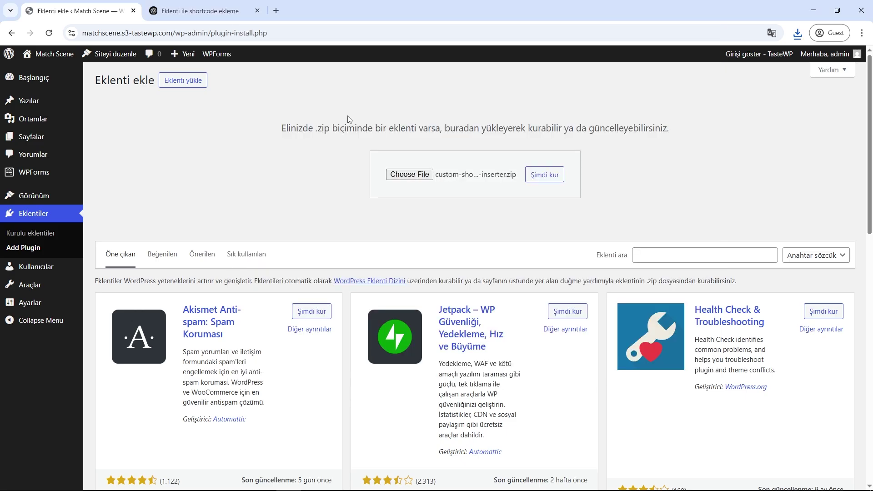
{"action": "left_click", "coordinate": [553, 180]}
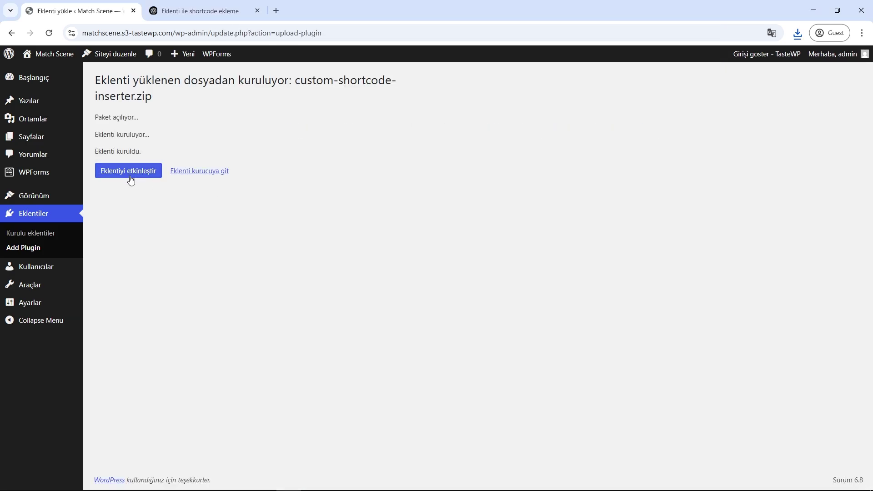
{"action": "left_click", "coordinate": [129, 175]}
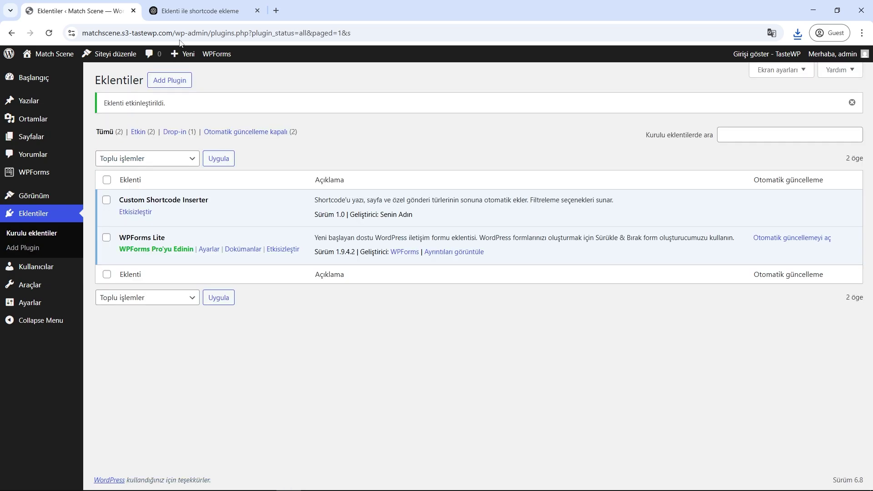
Step: Check the settings location in ChatGPT's instructions and open the plugin's Shortcode Ayarları page in WordPress
{"action": "left_click", "coordinate": [191, 11]}
{"action": "left_click_drag", "start_coordinate": [354, 80], "coordinate": [425, 81]}
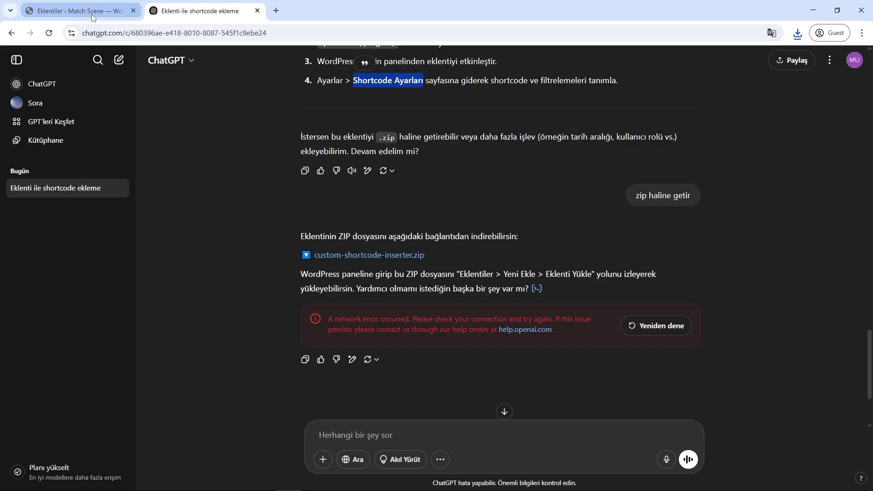
{"action": "left_click", "coordinate": [92, 14]}
{"action": "mouse_move", "coordinate": [29, 305]}
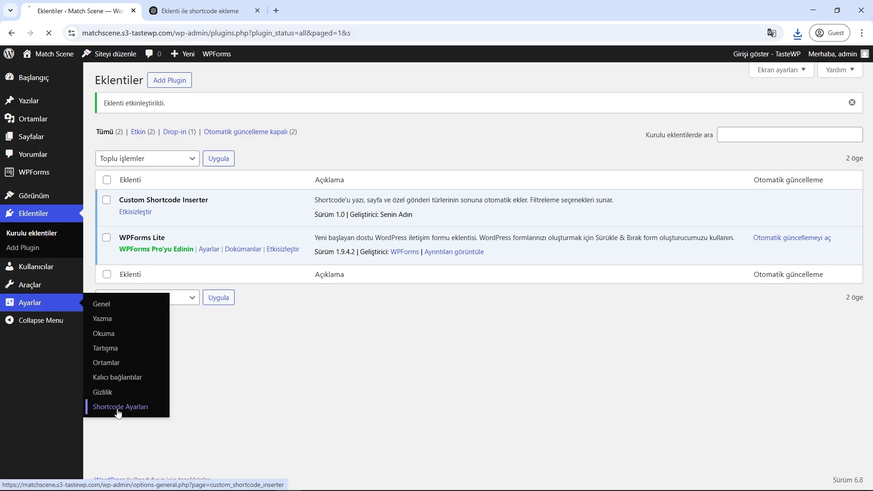
{"action": "left_click", "coordinate": [118, 412]}
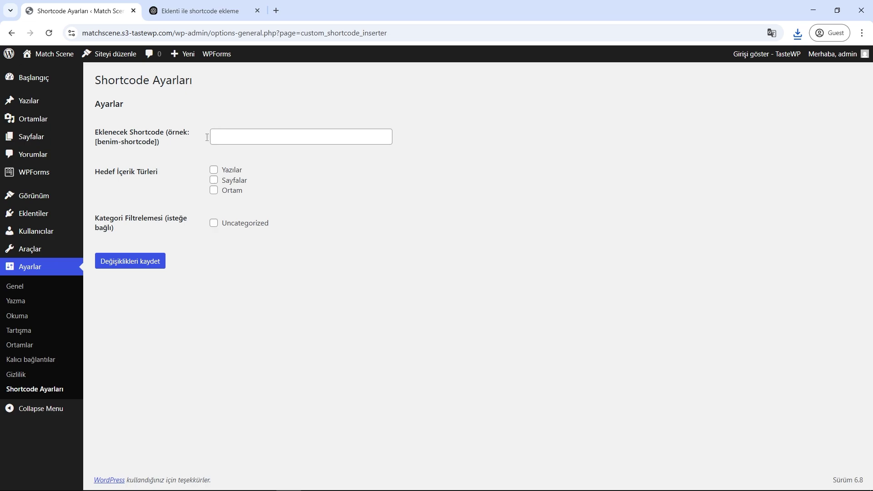
Step: Open the WPForms form list in a separate tab and copy the existing form's shortcode
{"action": "mouse_move", "coordinate": [46, 174]}
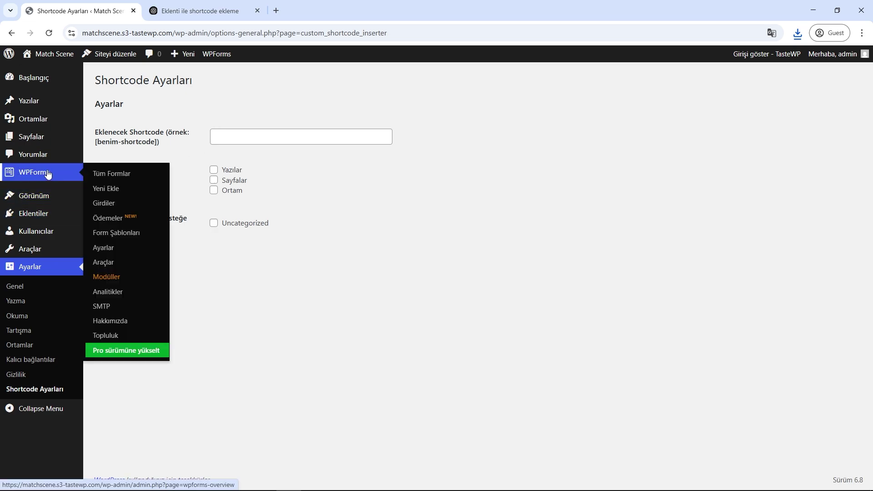
{"action": "middle_click", "coordinate": [109, 193]}
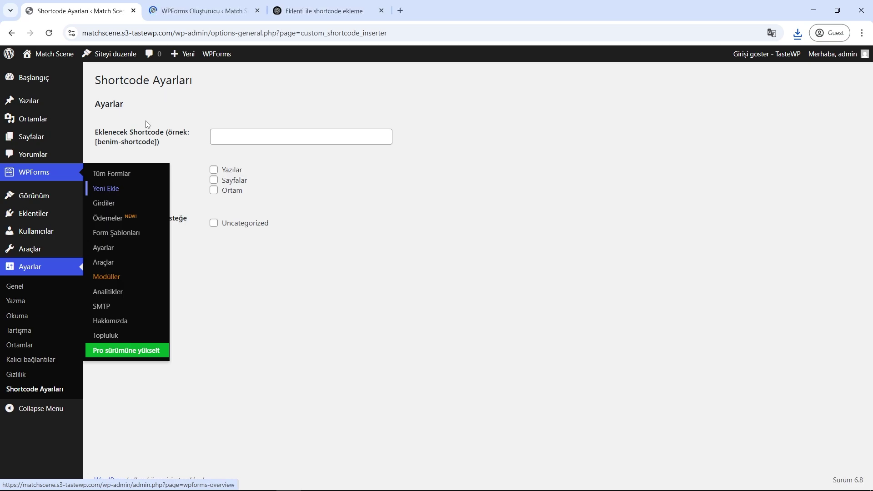
{"action": "middle_click", "coordinate": [111, 173]}
{"action": "left_click", "coordinate": [173, 10]}
{"action": "left_click_drag", "start_coordinate": [624, 258], "coordinate": [677, 259]}
{"action": "key", "text": "ctrl+c"}
Step: Enter [wpforms id="6"] as the shortcode to insert in the Shortcode Ayarları page and save the changes
{"action": "left_click", "coordinate": [82, 11]}
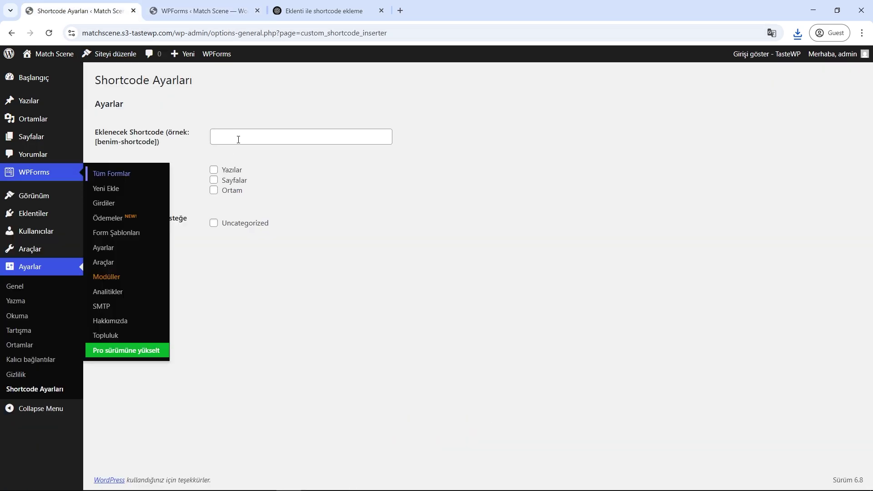
{"action": "left_click", "coordinate": [216, 139]}
{"action": "key", "text": "ctrl+v"}
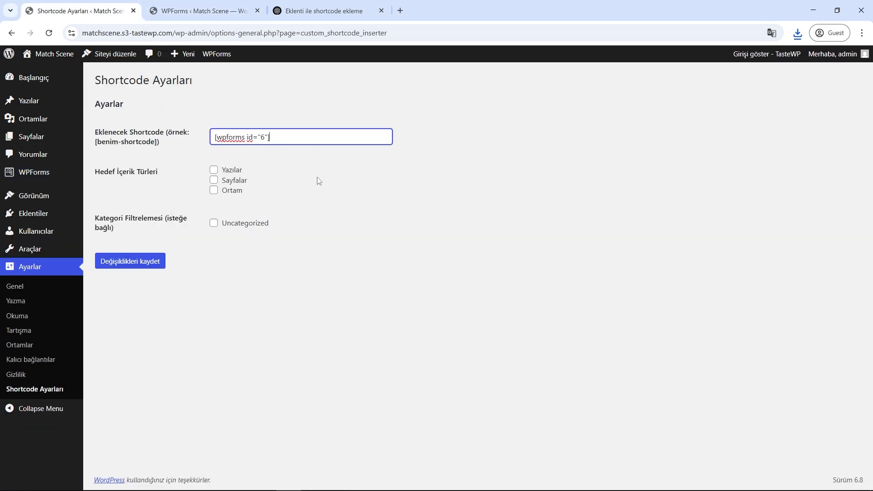
{"action": "left_click", "coordinate": [142, 265]}
Step: Open the live site in a new tab and inspect the Hello world! post and Sample Page for the inserted form
{"action": "left_click", "coordinate": [34, 69]}
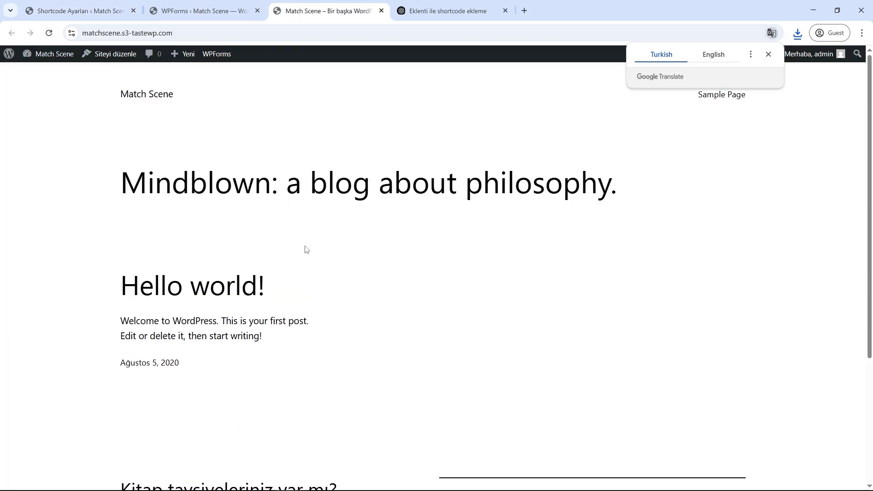
{"action": "left_click", "coordinate": [254, 286]}
{"action": "scroll", "coordinate": [320, 263], "scroll_direction": "down", "scroll_amount": 3}
{"action": "scroll", "coordinate": [723, 86], "scroll_direction": "up", "scroll_amount": 3}
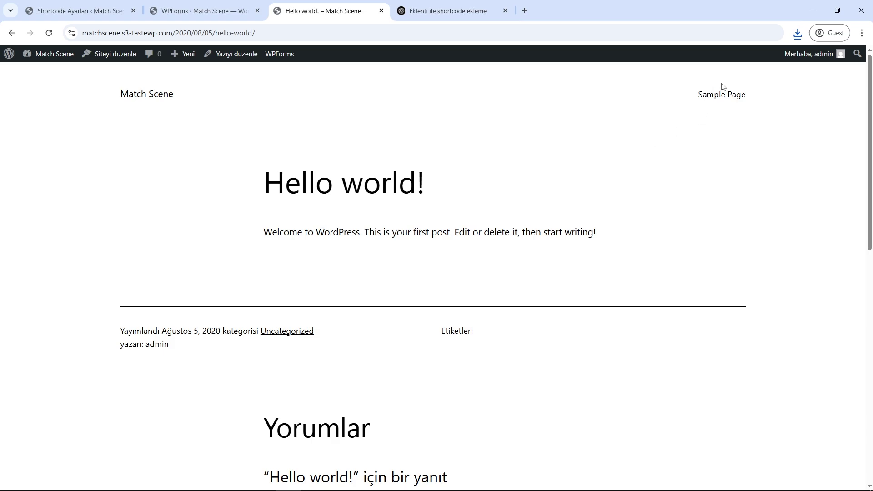
{"action": "left_click", "coordinate": [722, 97]}
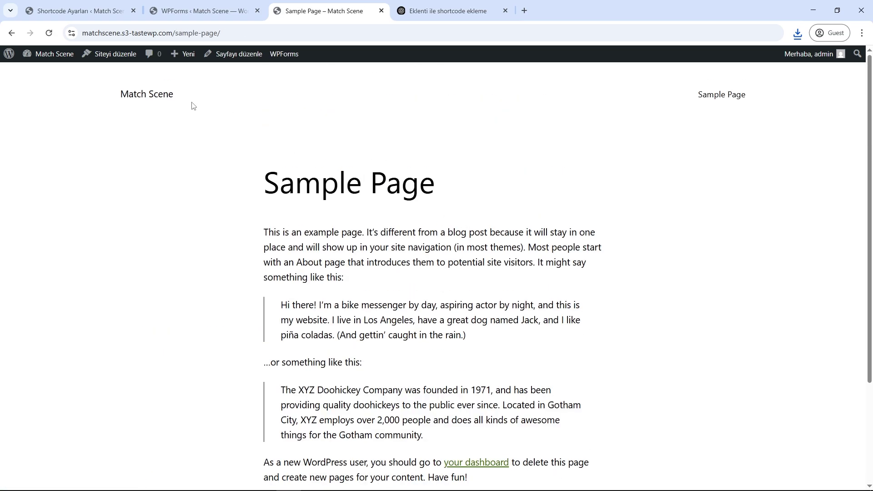
Step: In the plugin's Shortcode Ayarları, enable the Yazılar content type and the Uncategorized category filter, and save the changes
{"action": "left_click", "coordinate": [87, 12]}
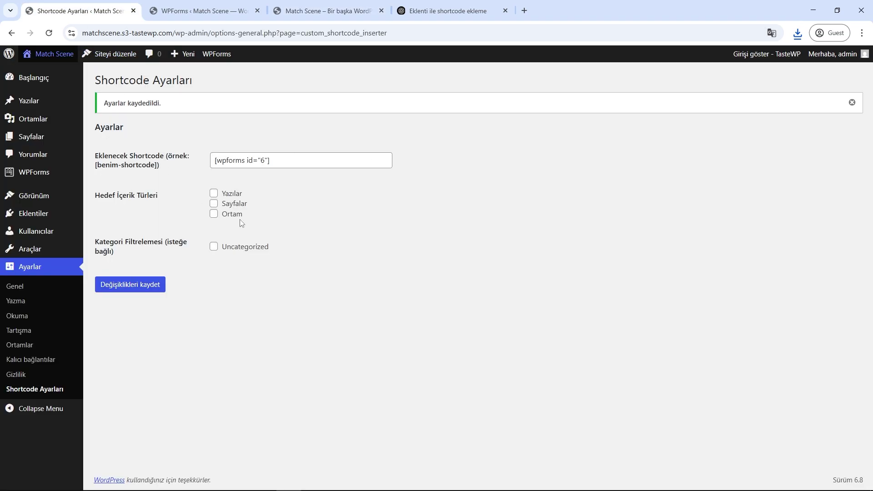
{"action": "left_click", "coordinate": [213, 194]}
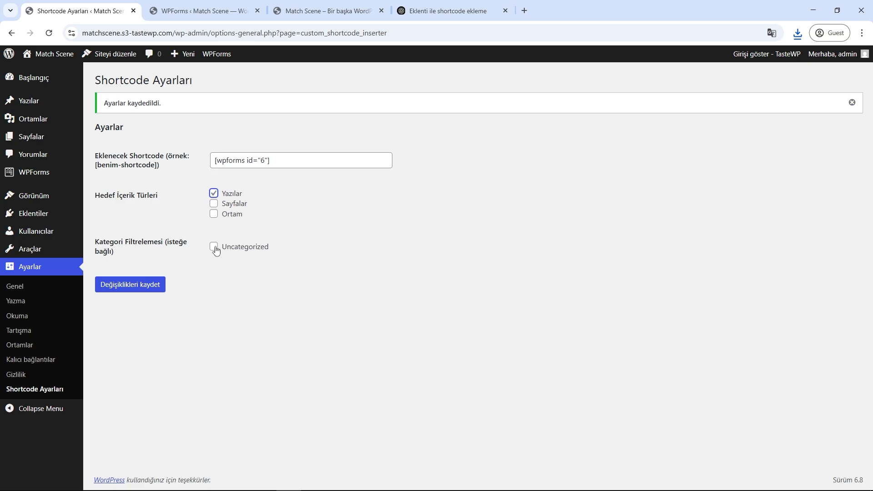
{"action": "left_click", "coordinate": [214, 248]}
{"action": "left_click", "coordinate": [132, 290]}
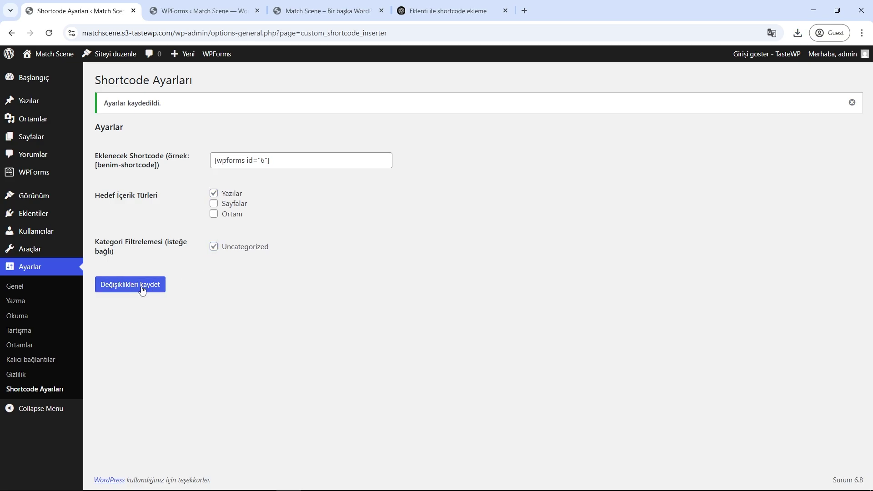
Step: Open the Hello world! post on the live site and inspect the area below its text for the form
{"action": "left_click", "coordinate": [328, 11]}
{"action": "left_click", "coordinate": [214, 284]}
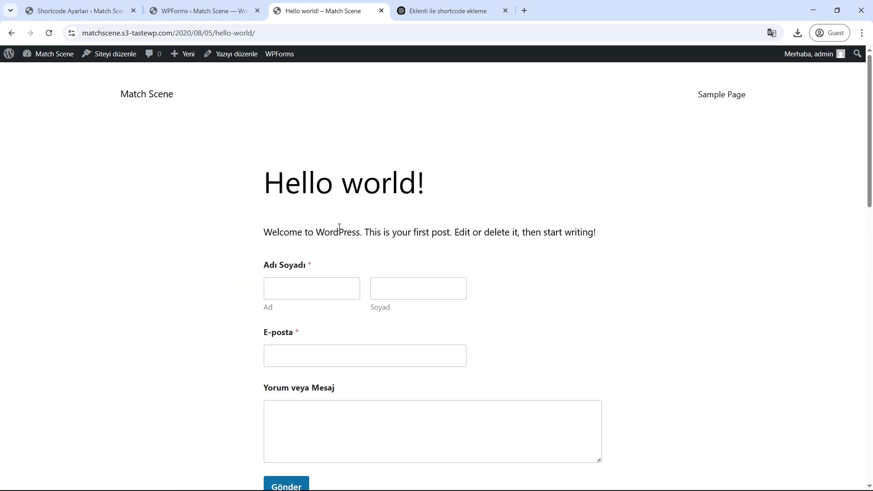
{"action": "scroll", "coordinate": [304, 236], "scroll_direction": "down", "scroll_amount": 5}
{"action": "scroll", "coordinate": [300, 231], "scroll_direction": "up", "scroll_amount": 3}
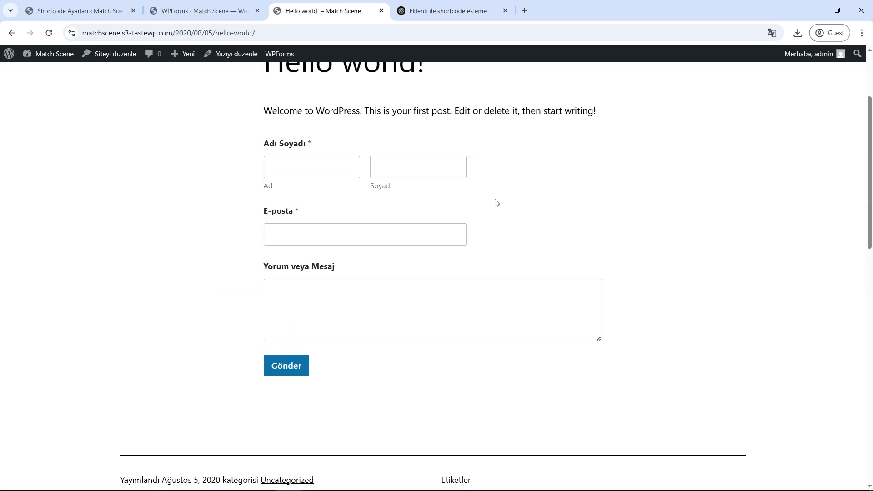
{"action": "scroll", "coordinate": [494, 202], "scroll_direction": "up", "scroll_amount": 3}
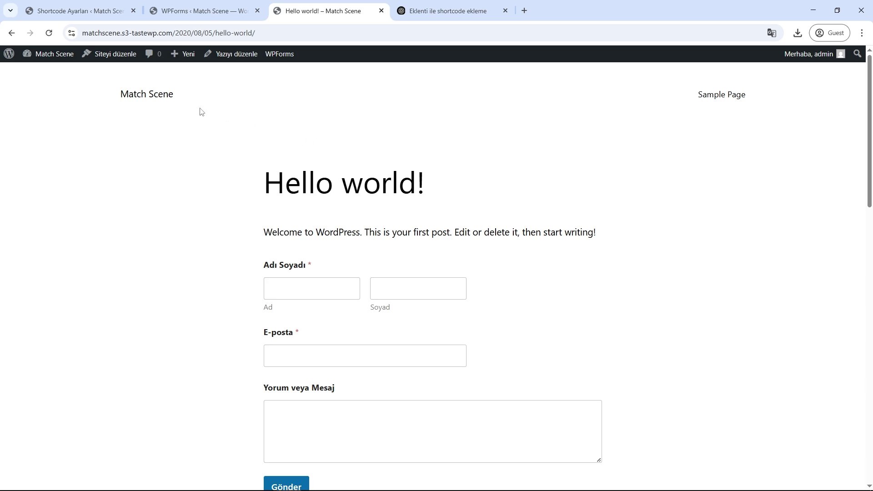
Step: Open the Sample Page on the live site and check whether the form is inserted there
{"action": "left_click", "coordinate": [72, 17]}
{"action": "key", "text": "ctrl+Tab"}
{"action": "key", "text": "ctrl+Tab"}
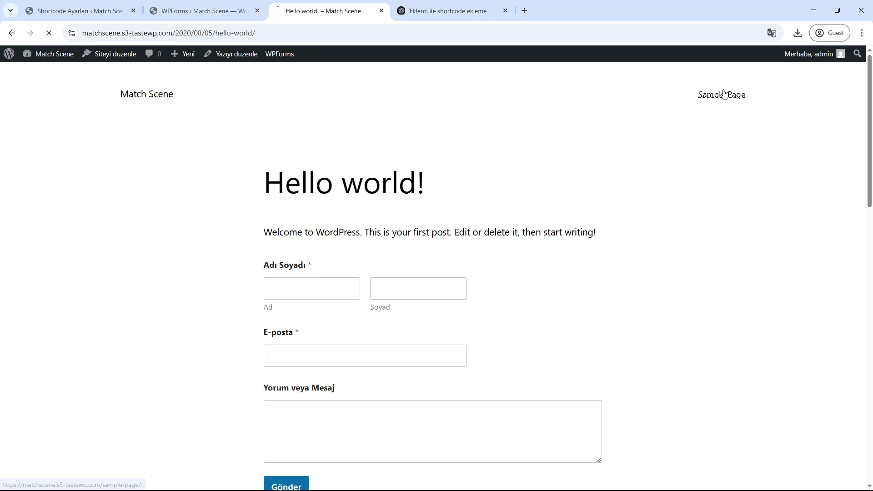
{"action": "left_click", "coordinate": [722, 94]}
{"action": "scroll", "coordinate": [500, 200], "scroll_direction": "down", "scroll_amount": 3}
Step: Enable the Sayfalar content type in the plugin's Shortcode Ayarları and save the changes
{"action": "left_click", "coordinate": [79, 11]}
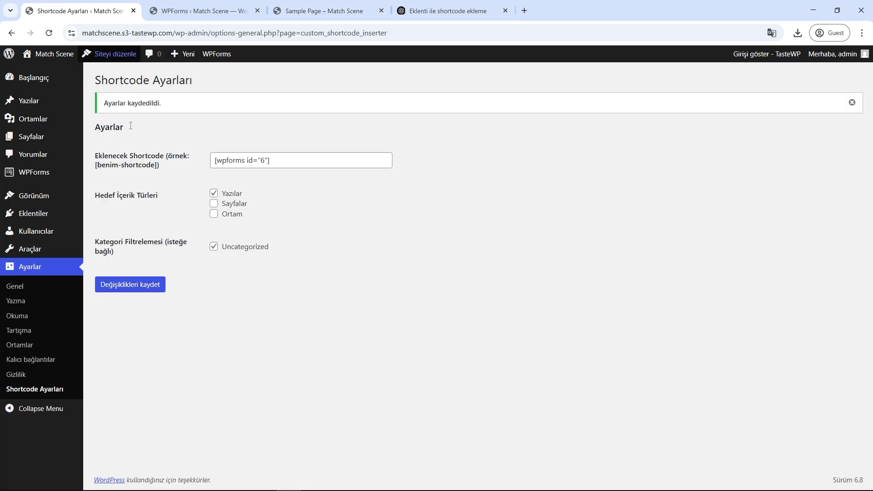
{"action": "left_click", "coordinate": [235, 205]}
{"action": "left_click", "coordinate": [123, 290]}
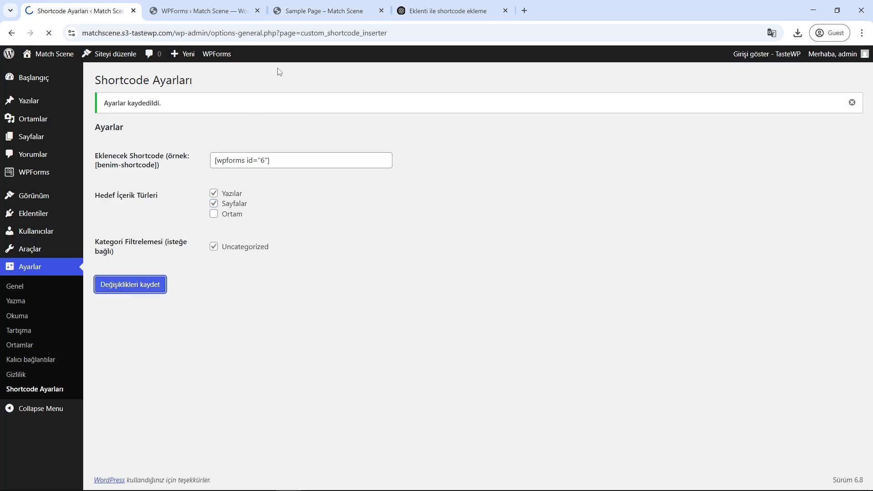
Step: Reload the Sample Page on the live site and inspect the end of its content for the form
{"action": "left_click", "coordinate": [324, 11]}
{"action": "left_click", "coordinate": [312, 40]}
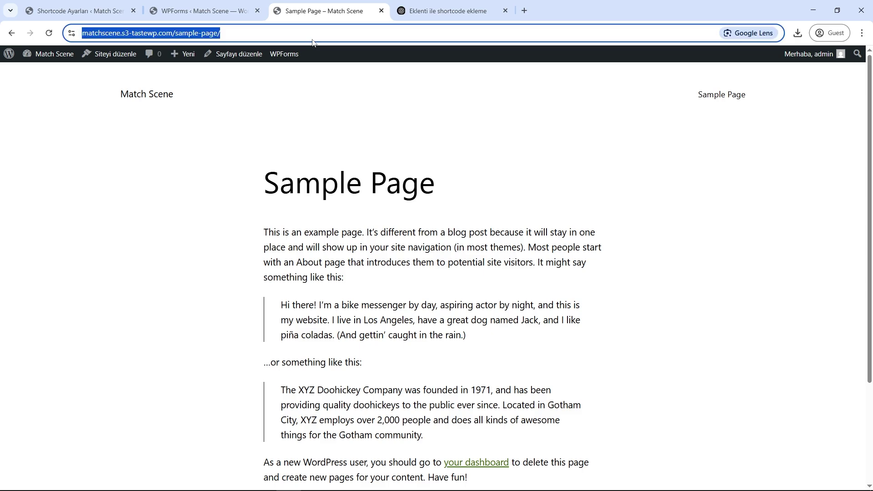
{"action": "key", "text": "Return"}
{"action": "scroll", "coordinate": [352, 159], "scroll_direction": "down", "scroll_amount": 8}
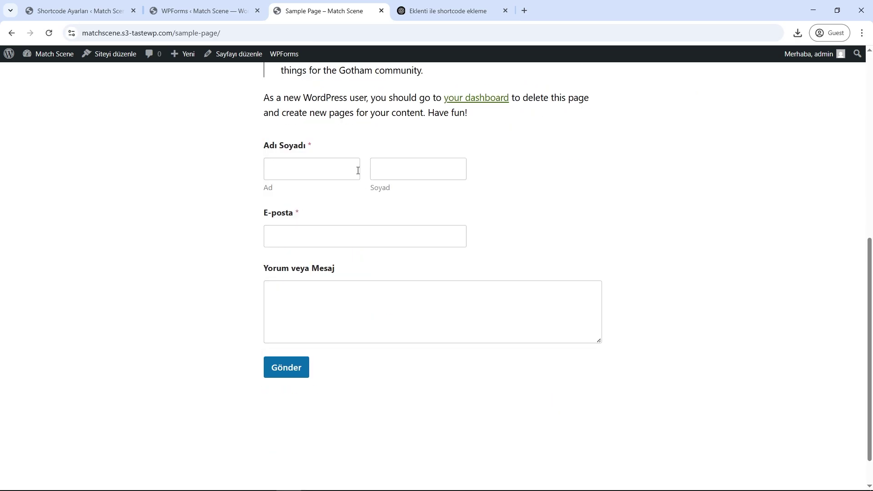
{"action": "scroll", "coordinate": [440, 192], "scroll_direction": "down", "scroll_amount": 3}
{"action": "scroll", "coordinate": [441, 192], "scroll_direction": "up", "scroll_amount": 15}
Step: Open the post categories in the WordPress admin and add a new category named Genel
{"action": "left_click", "coordinate": [86, 11]}
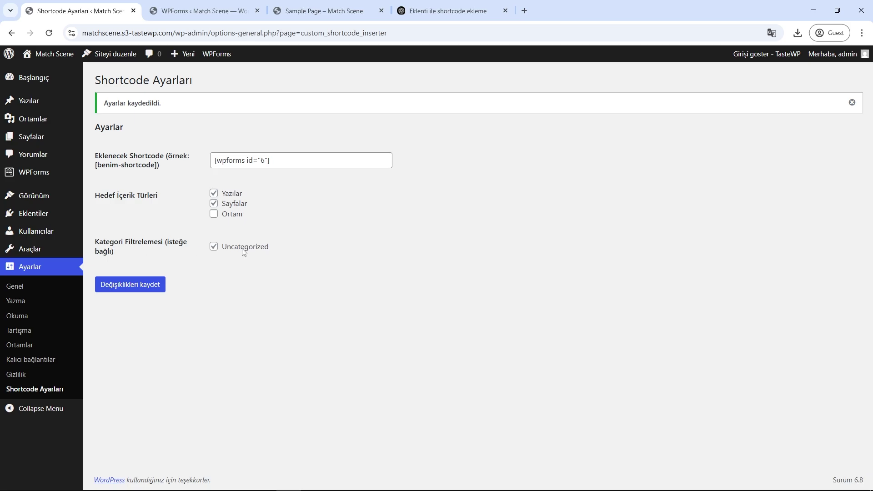
{"action": "mouse_move", "coordinate": [45, 101]}
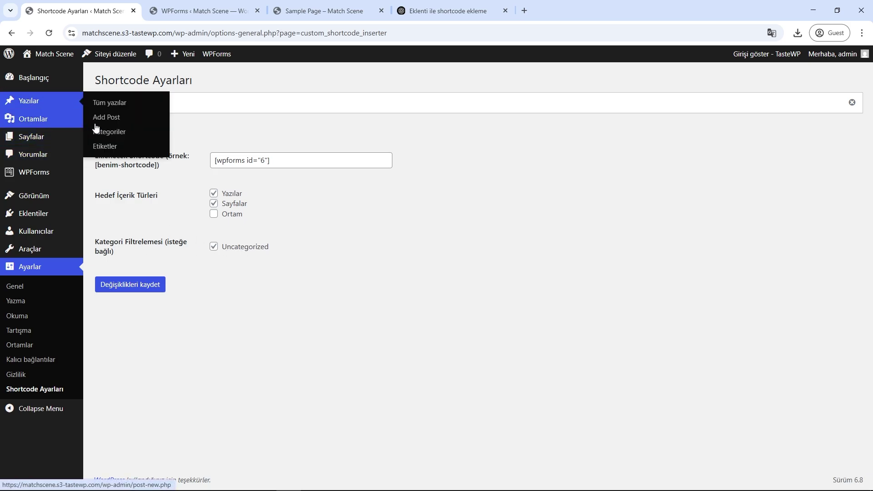
{"action": "left_click", "coordinate": [103, 138]}
{"action": "left_click", "coordinate": [276, 159]}
{"action": "type", "text": "Genel"}
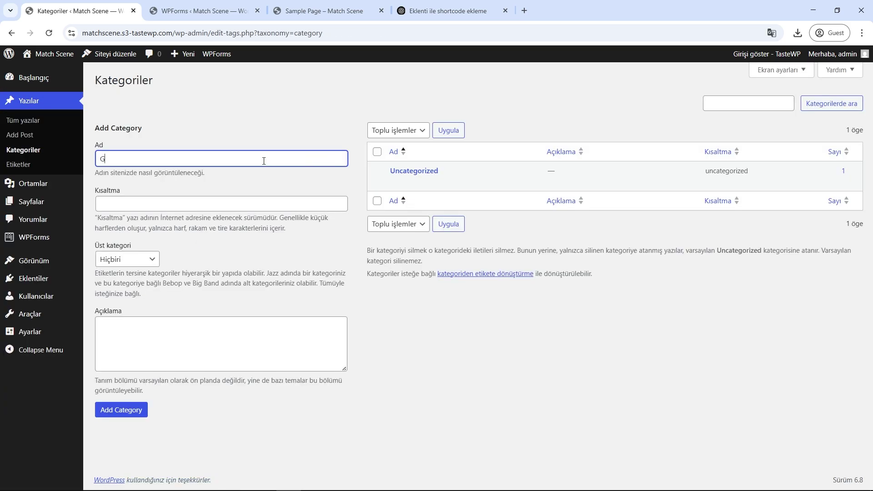
{"action": "left_click", "coordinate": [198, 208]}
{"action": "left_click", "coordinate": [121, 409]}
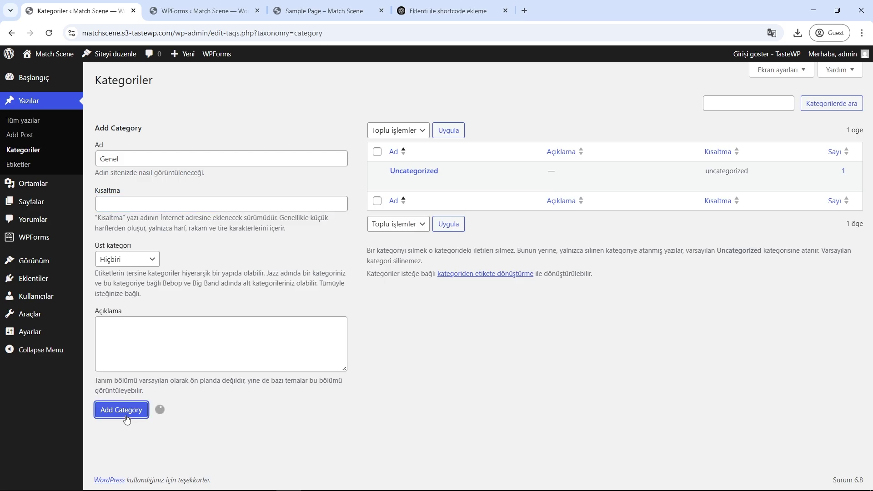
Step: Reopen Shortcode Ayarları to check the category filter options, and look over the live Sample Page once more
{"action": "mouse_move", "coordinate": [30, 331]}
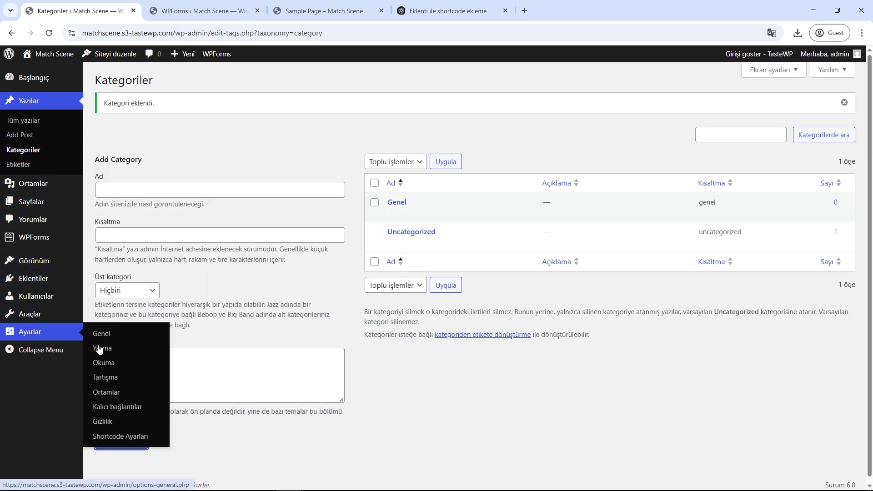
{"action": "left_click", "coordinate": [131, 425]}
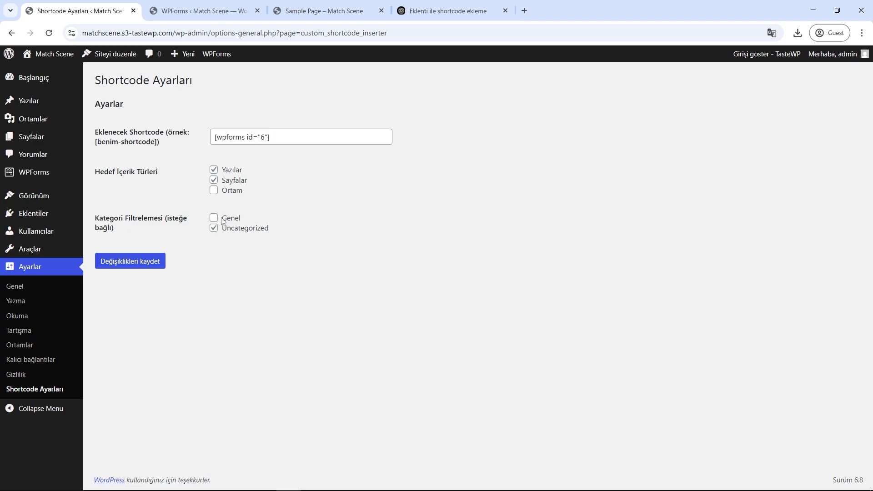
{"action": "left_click", "coordinate": [320, 11]}
{"action": "scroll", "coordinate": [377, 153], "scroll_direction": "down", "scroll_amount": 5}
{"action": "scroll", "coordinate": [376, 208], "scroll_direction": "up", "scroll_amount": 6}
{"action": "left_click", "coordinate": [78, 11]}
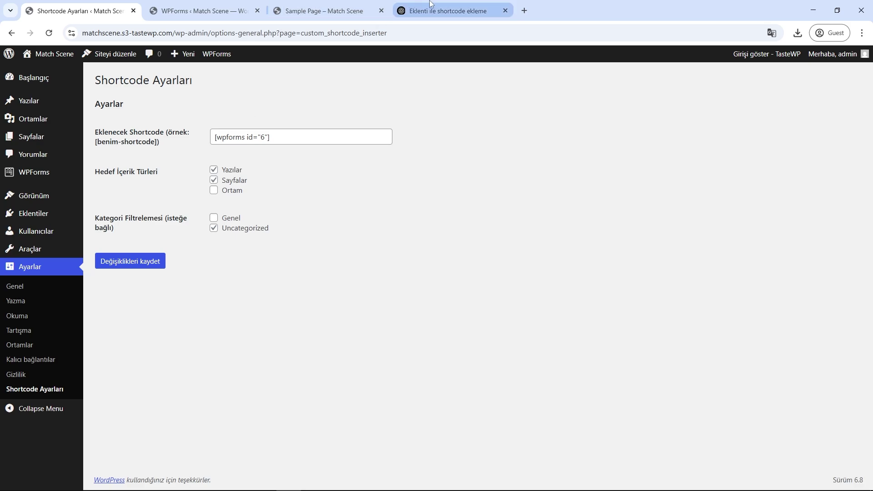
Step: Switch to the ChatGPT conversation and review the zip file reply and the plugin header's name, description, version and author lines
{"action": "left_click", "coordinate": [448, 10]}
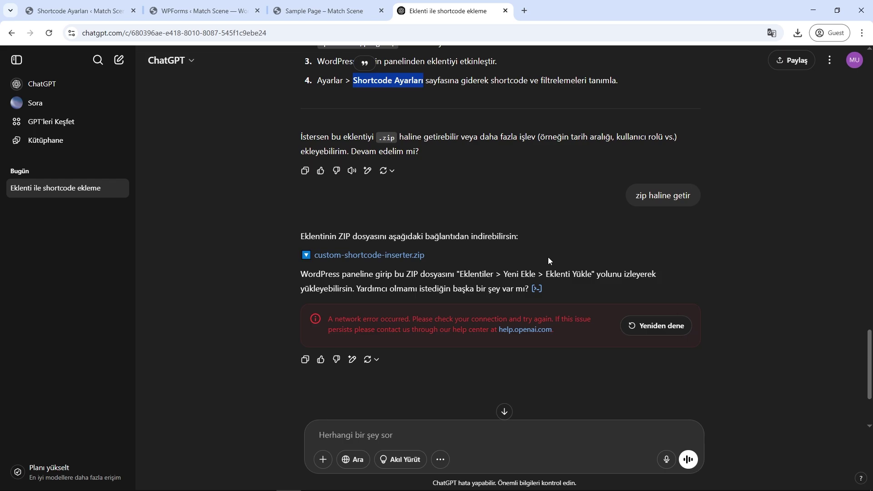
{"action": "left_click", "coordinate": [509, 238]}
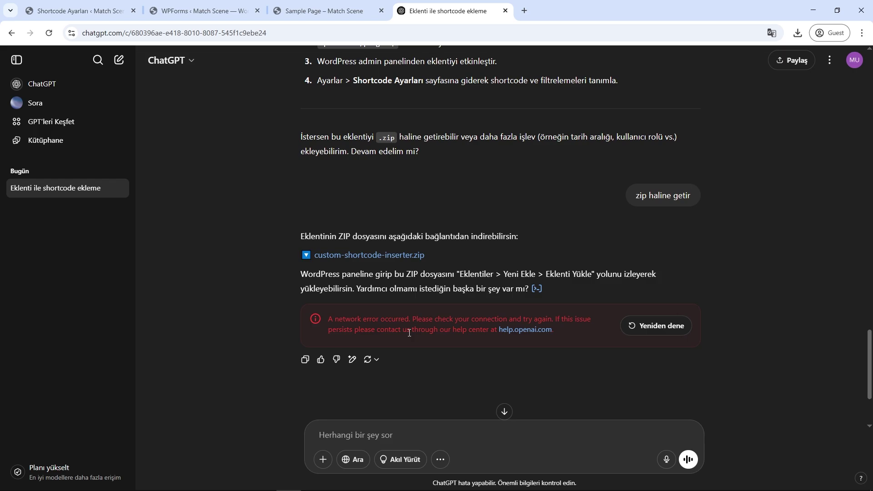
{"action": "mouse_move", "coordinate": [605, 81]}
{"action": "left_click_drag", "start_coordinate": [870, 360], "coordinate": [851, 89]}
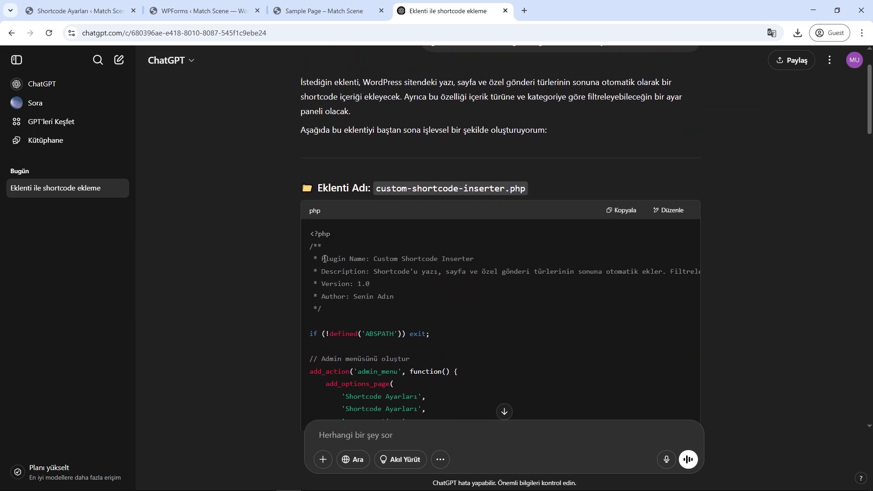
{"action": "left_click_drag", "start_coordinate": [317, 257], "coordinate": [394, 298]}
{"action": "left_click", "coordinate": [393, 298]}
{"action": "left_click_drag", "start_coordinate": [321, 297], "coordinate": [341, 296]}
{"action": "left_click_drag", "start_coordinate": [394, 297], "coordinate": [359, 297]}
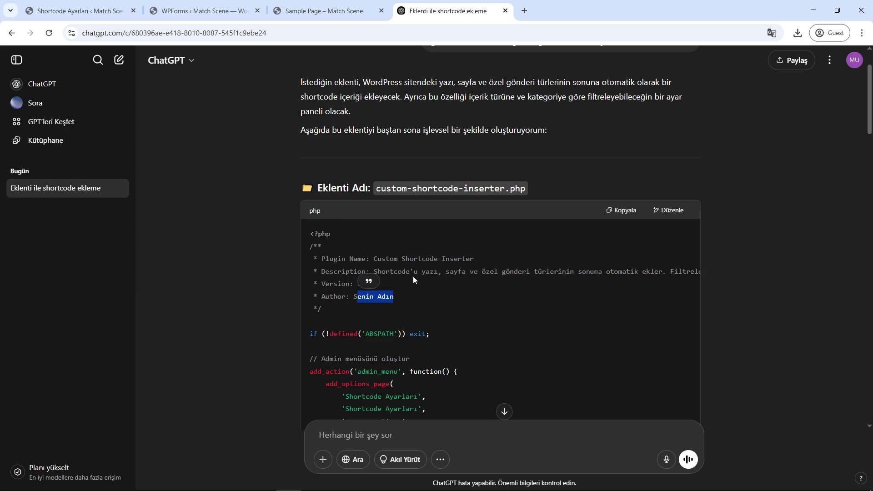
{"action": "left_click", "coordinate": [352, 273]}
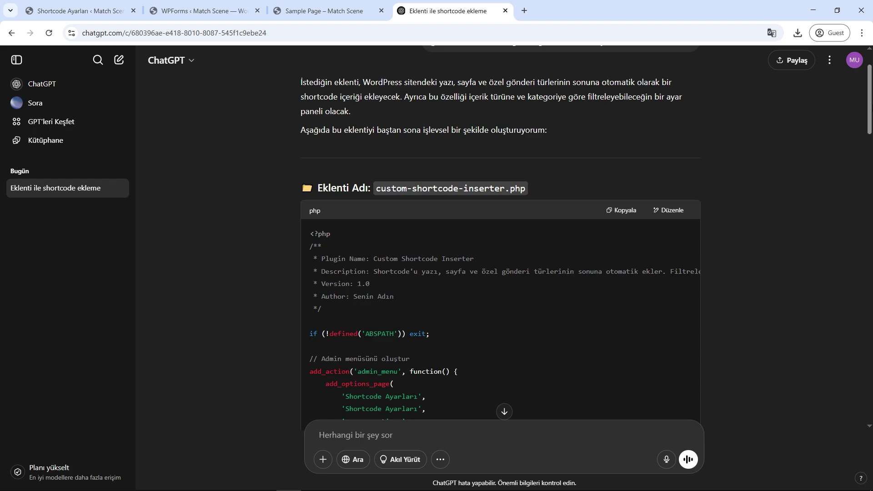
{"action": "left_click_drag", "start_coordinate": [869, 110], "coordinate": [867, 357]}
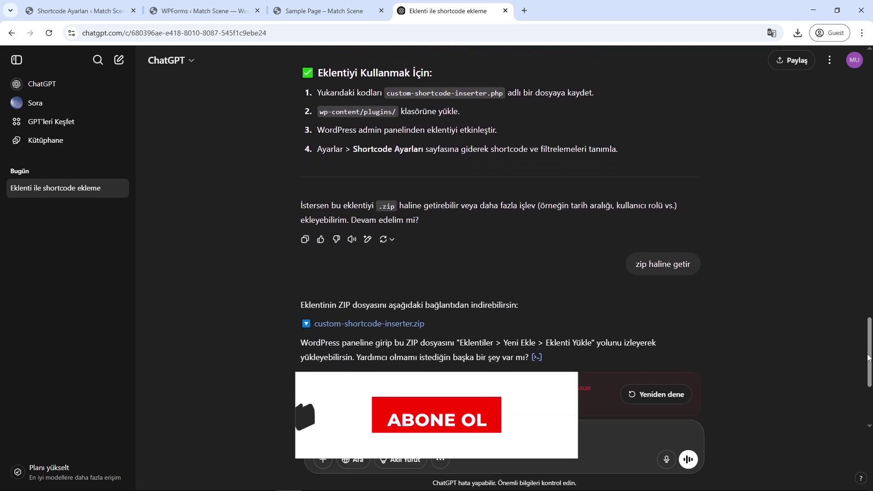